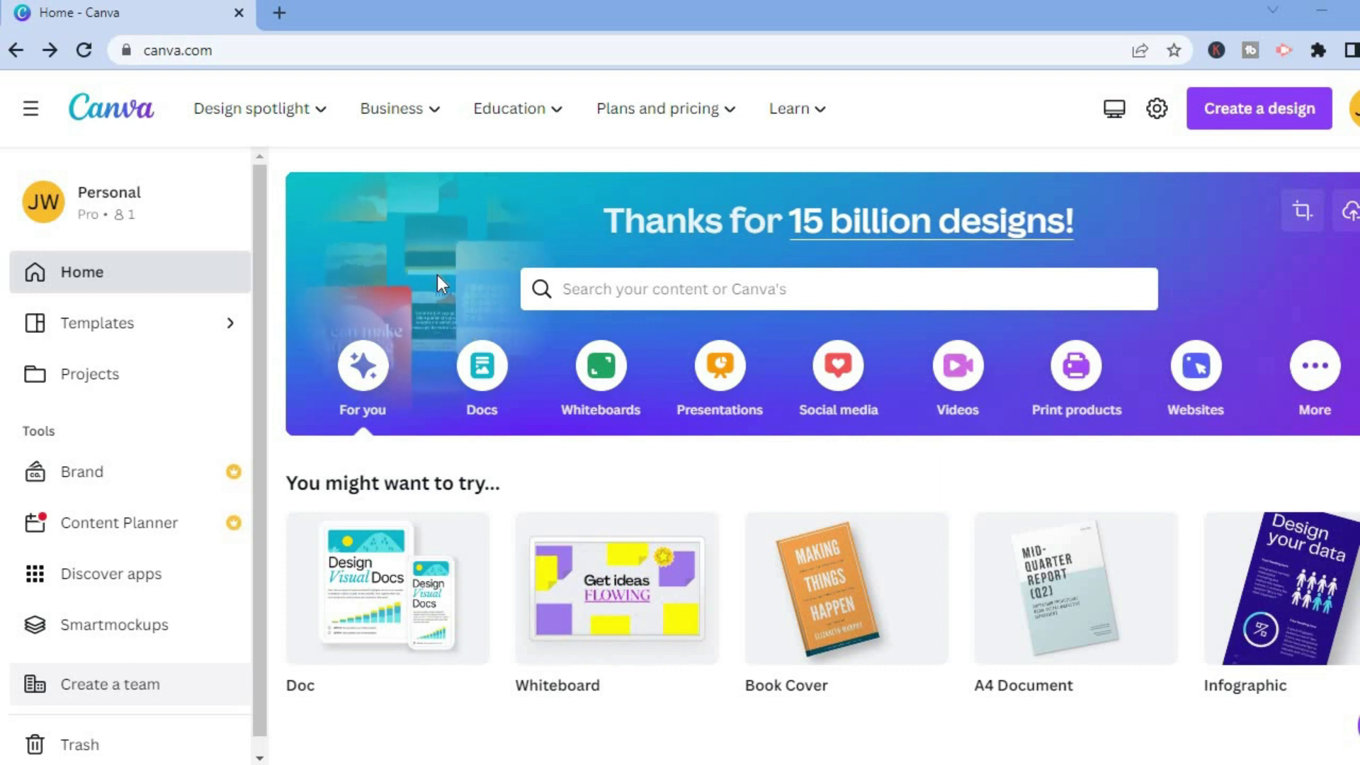
Step: Search Canva templates for 'brochure' to list the 3,567 Brochure templates
{"action": "left_click", "coordinate": [616, 286]}
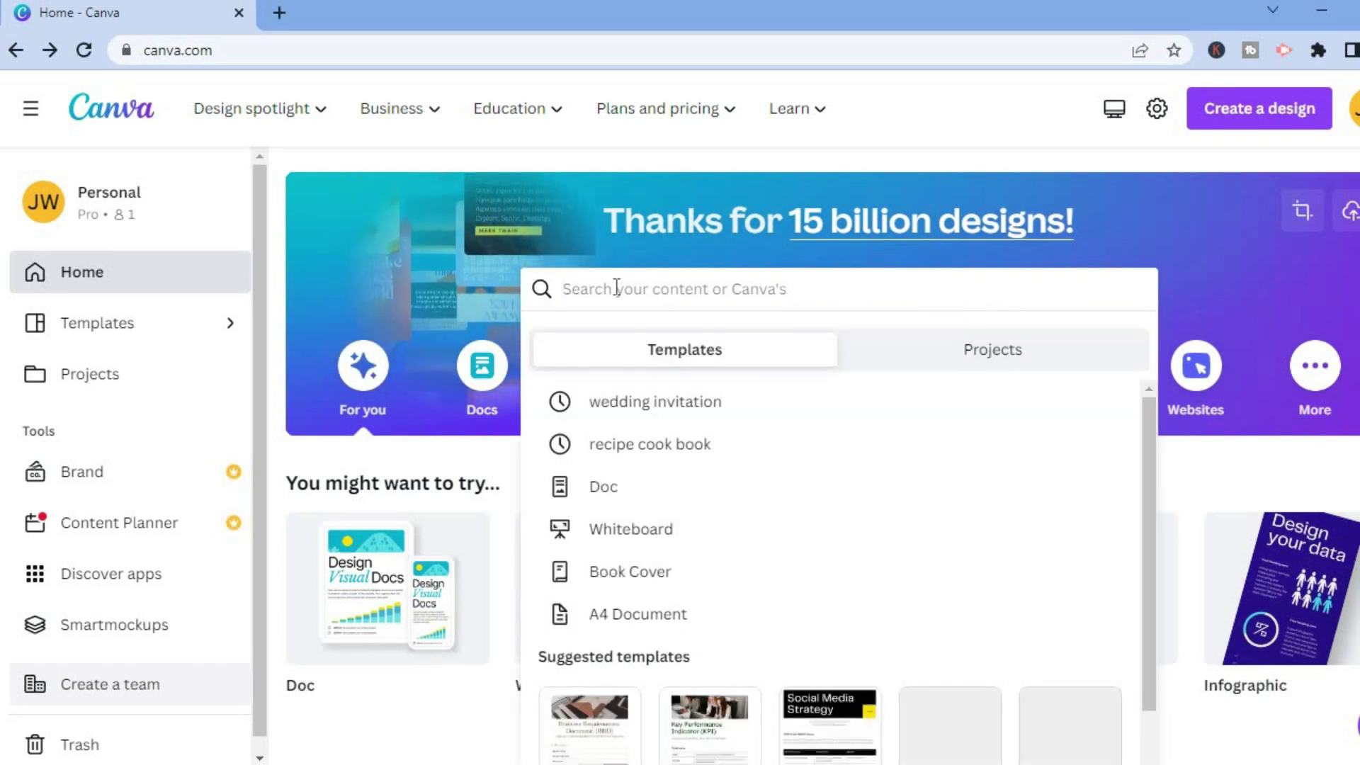
{"action": "type", "text": "bro"}
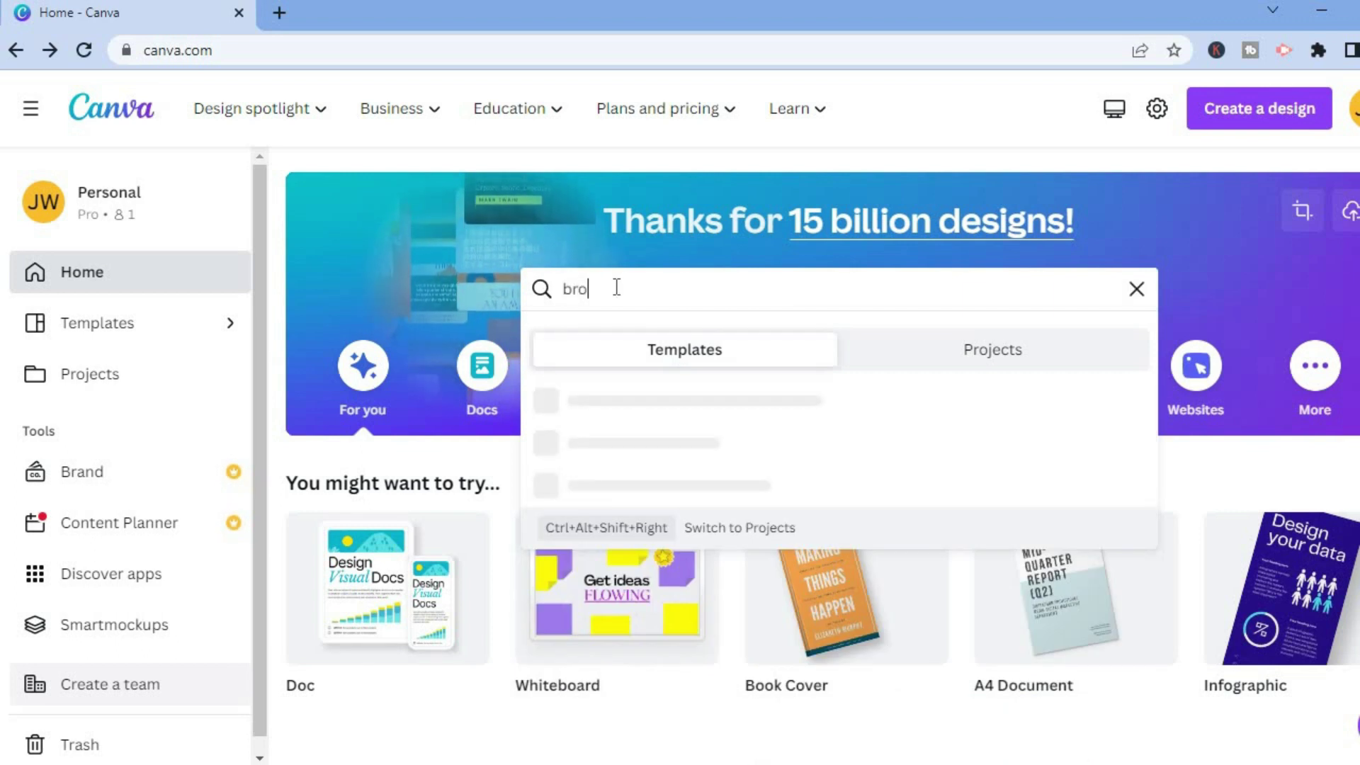
{"action": "type", "text": "chure"}
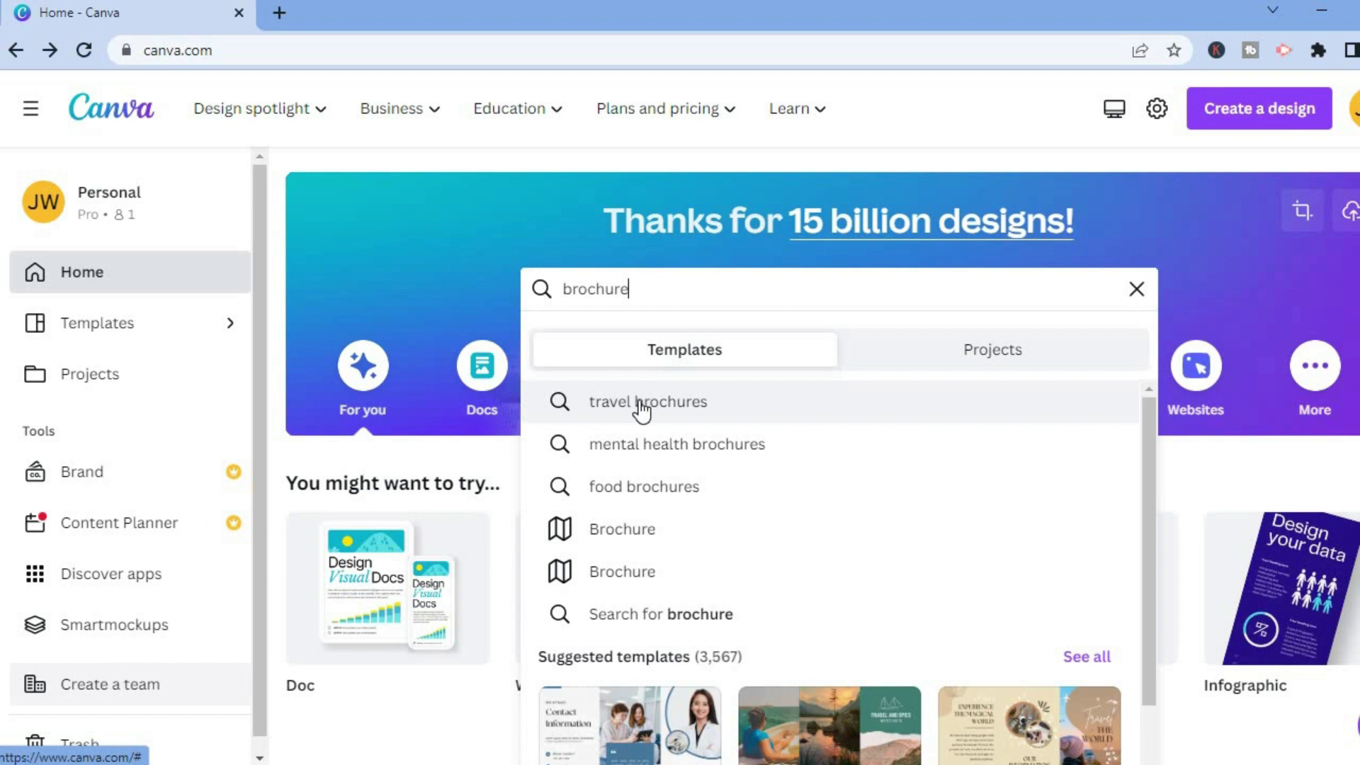
{"action": "left_click", "coordinate": [646, 622]}
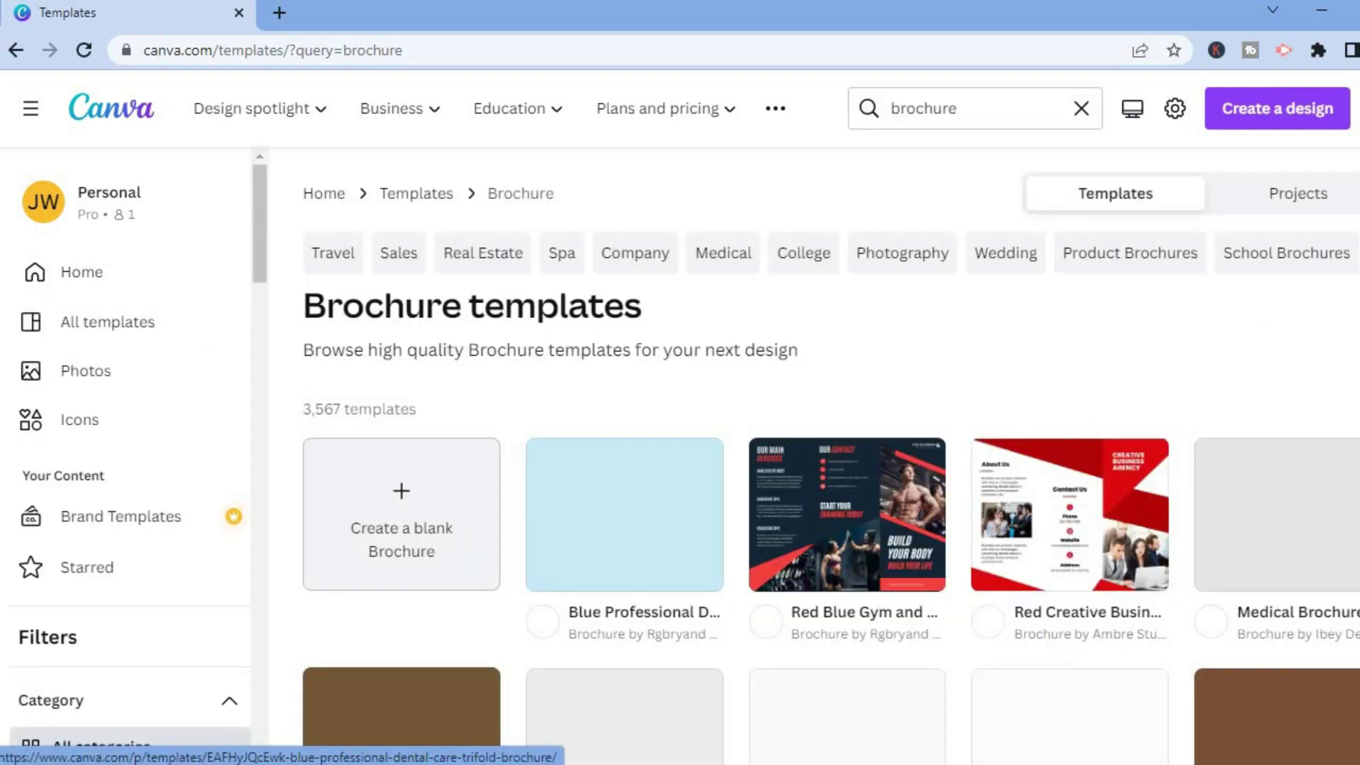
Step: Find the Blue Modern Business Trifold Brochure in the results and open it in the editor
{"action": "scroll", "coordinate": [623, 510], "scroll_direction": "down", "scroll_amount": 1}
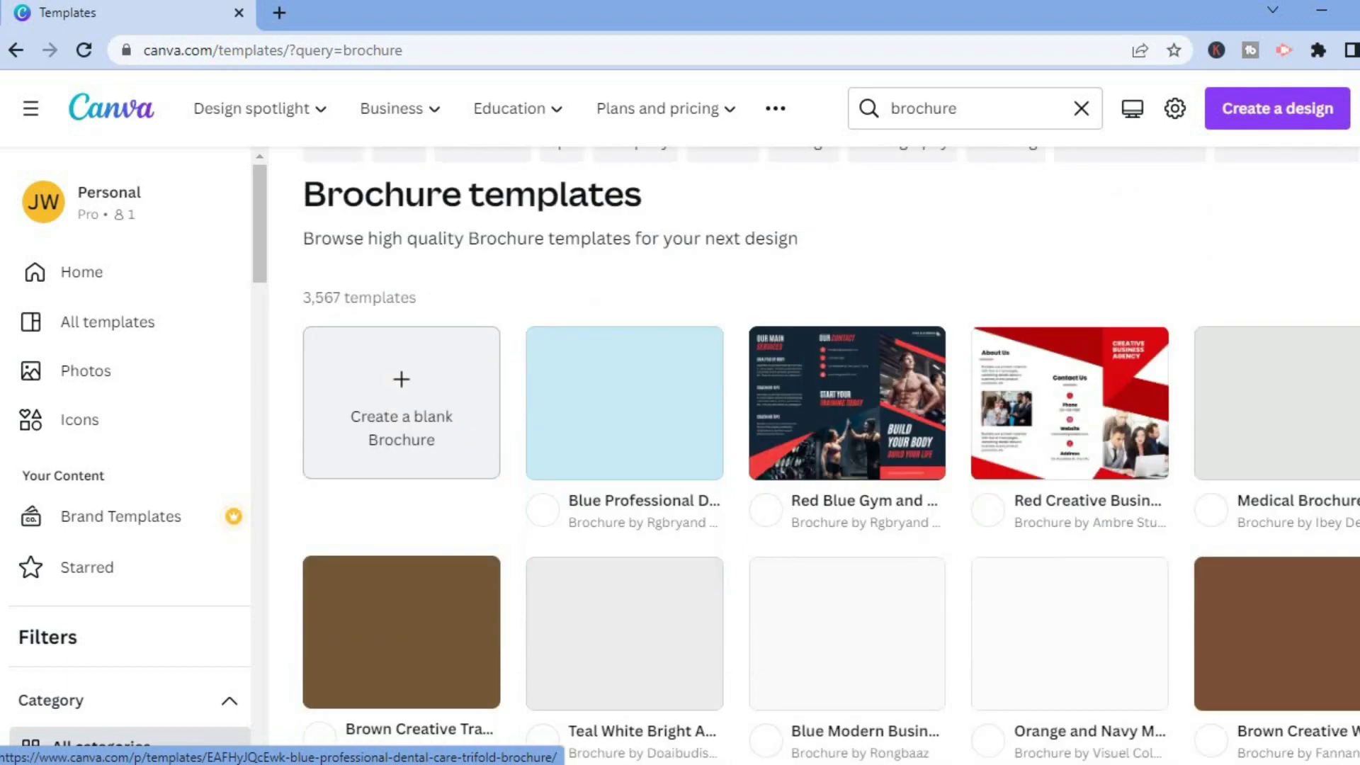
{"action": "scroll", "coordinate": [947, 274], "scroll_direction": "up", "scroll_amount": 1}
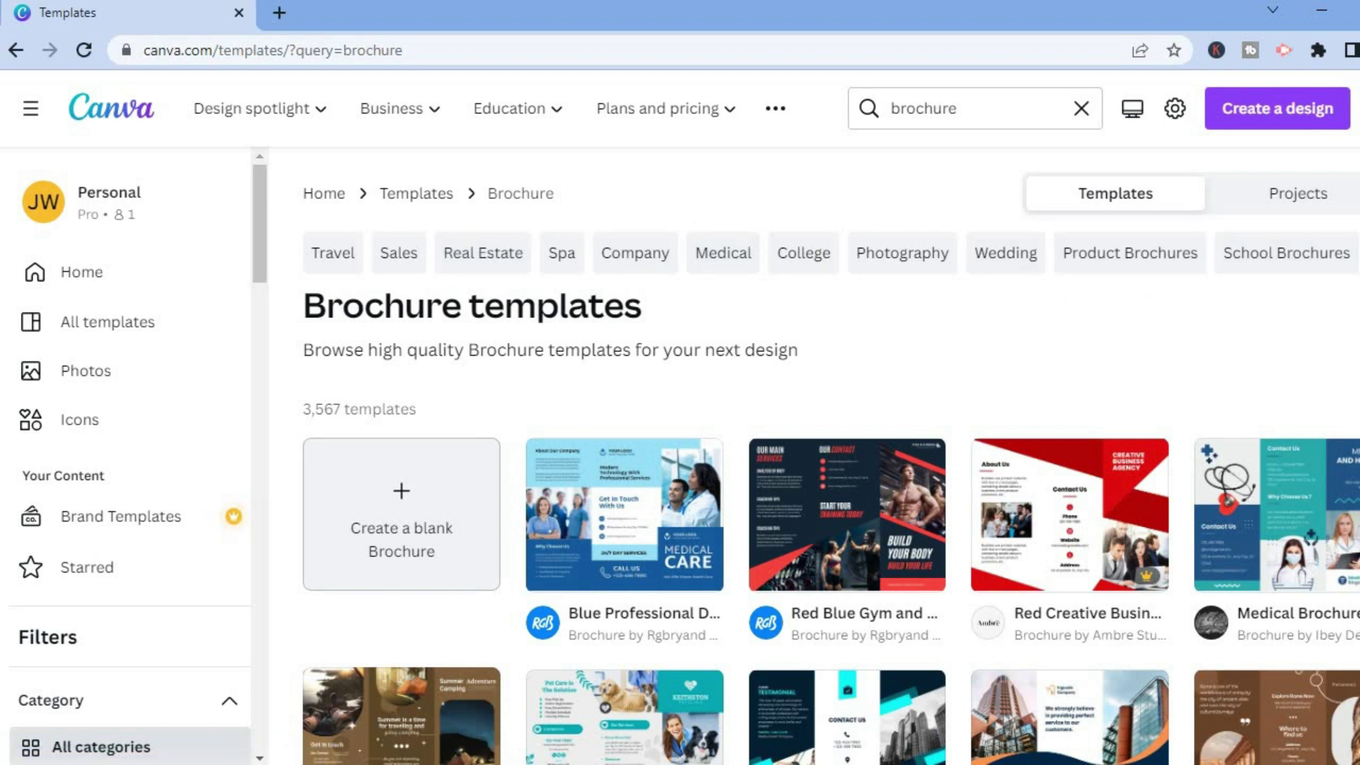
{"action": "scroll", "coordinate": [831, 459], "scroll_direction": "down", "scroll_amount": 5}
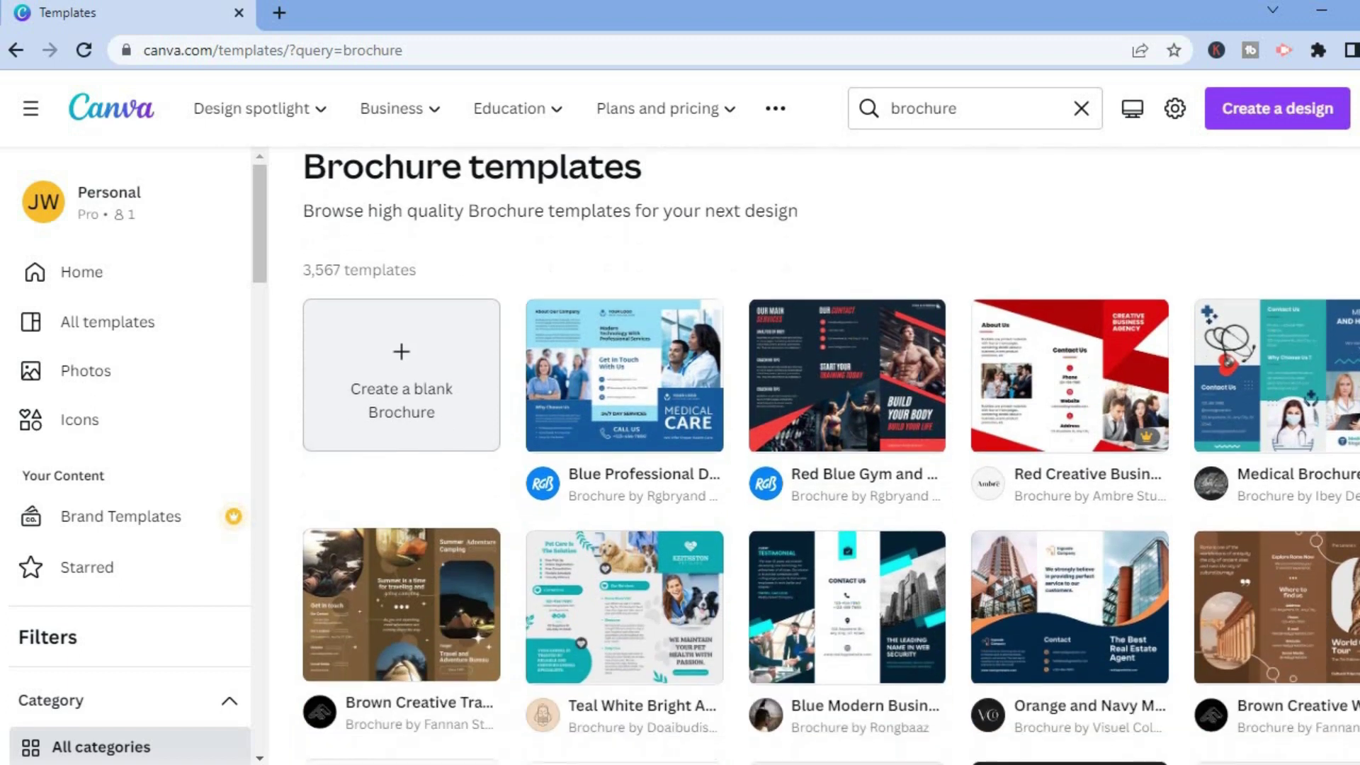
{"action": "scroll", "coordinate": [830, 459], "scroll_direction": "down", "scroll_amount": 2}
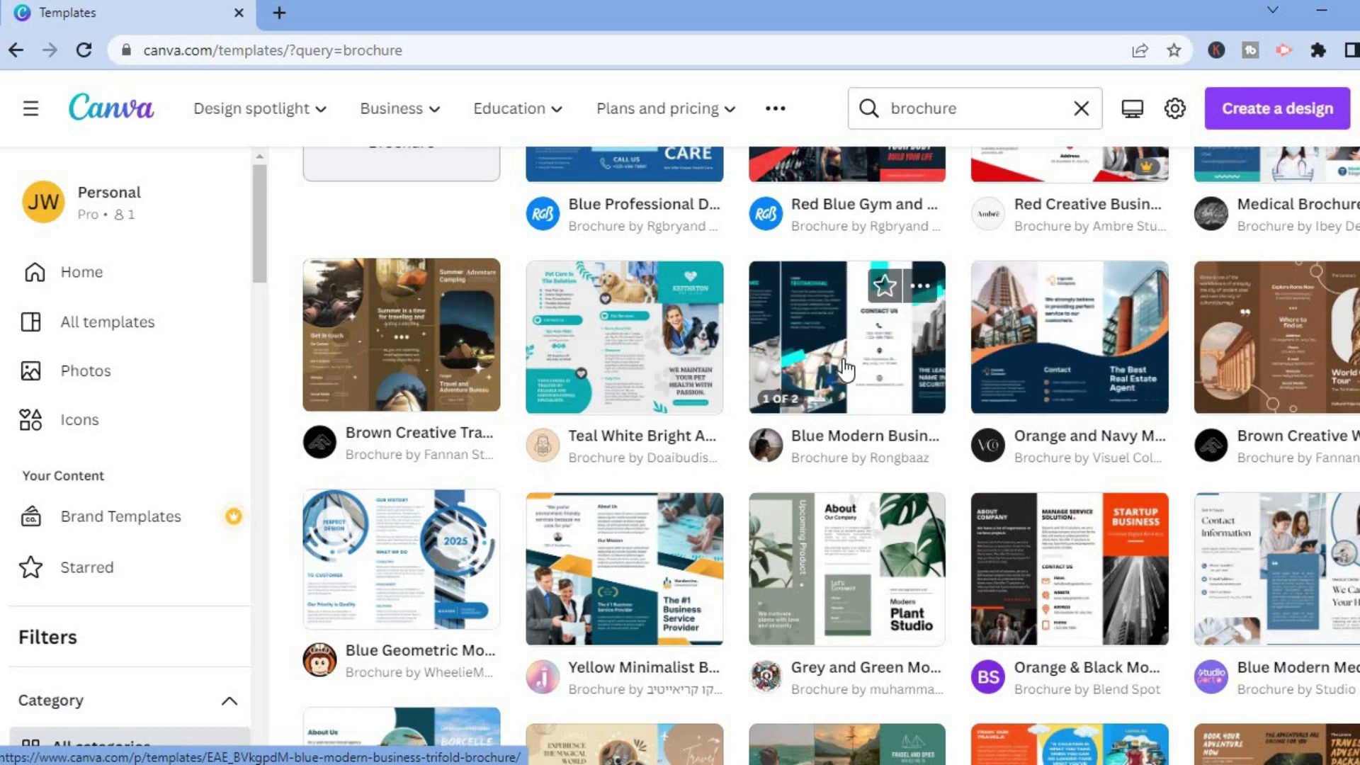
{"action": "left_click", "coordinate": [845, 368]}
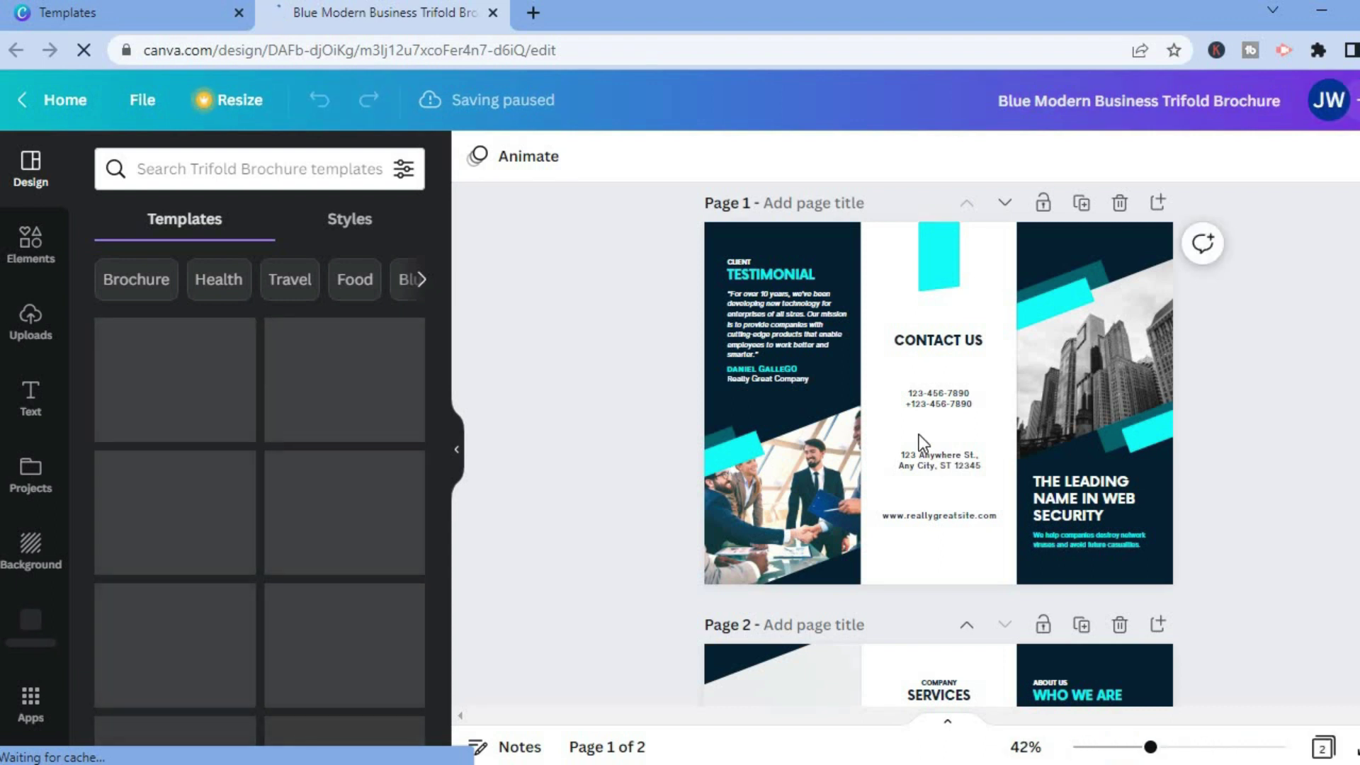
Step: Select the TESTIMONIAL heading inside the first panel's testimonial text box
{"action": "left_click", "coordinate": [779, 346]}
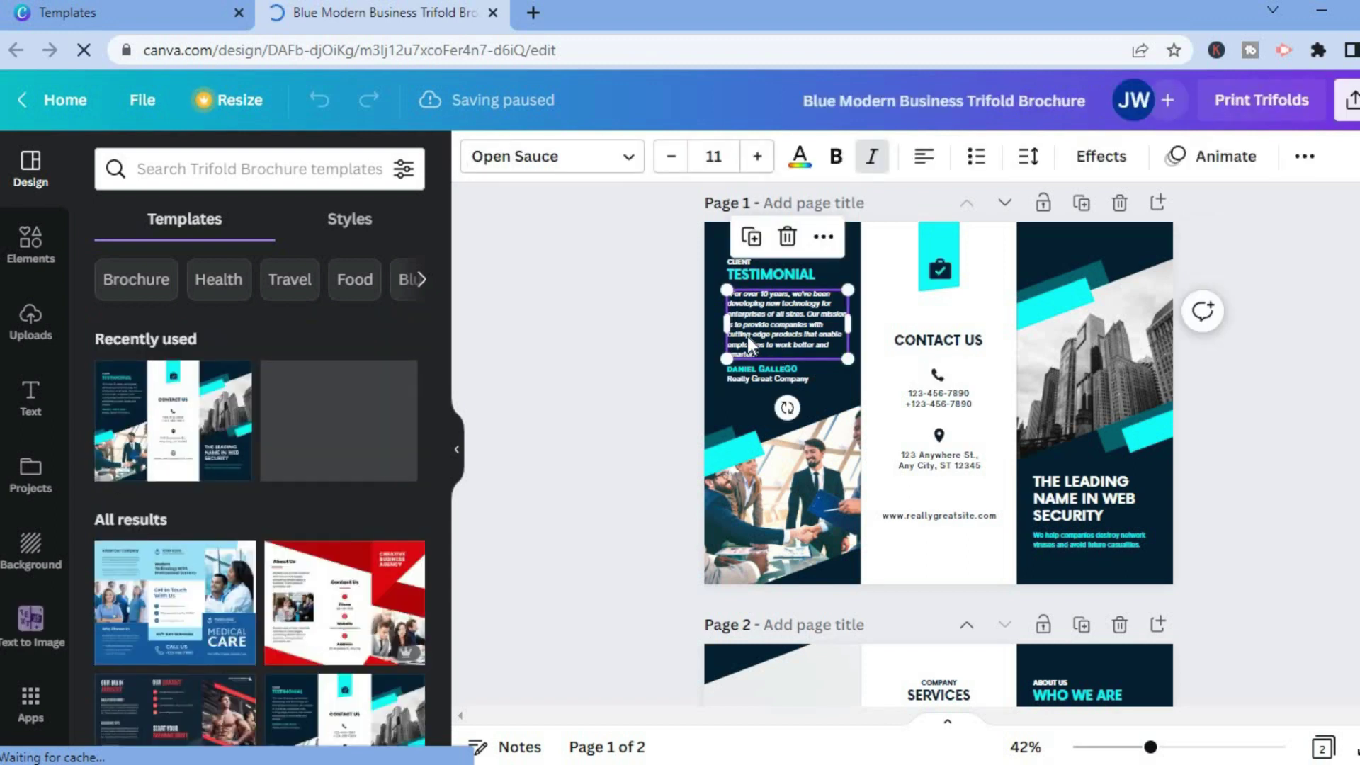
{"action": "left_click", "coordinate": [754, 271]}
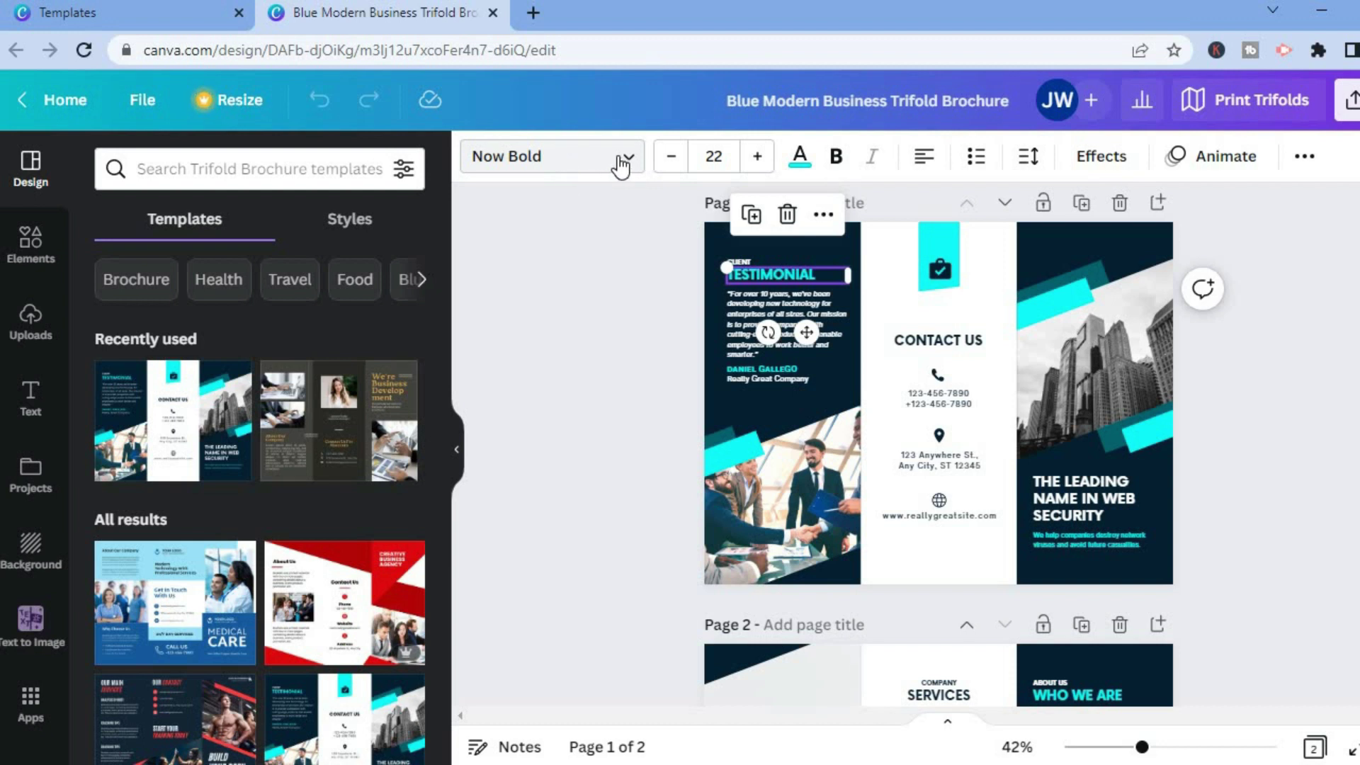
Step: Switch the TESTIMONIAL heading font to Arimo from the Document fonts list
{"action": "left_click", "coordinate": [621, 168]}
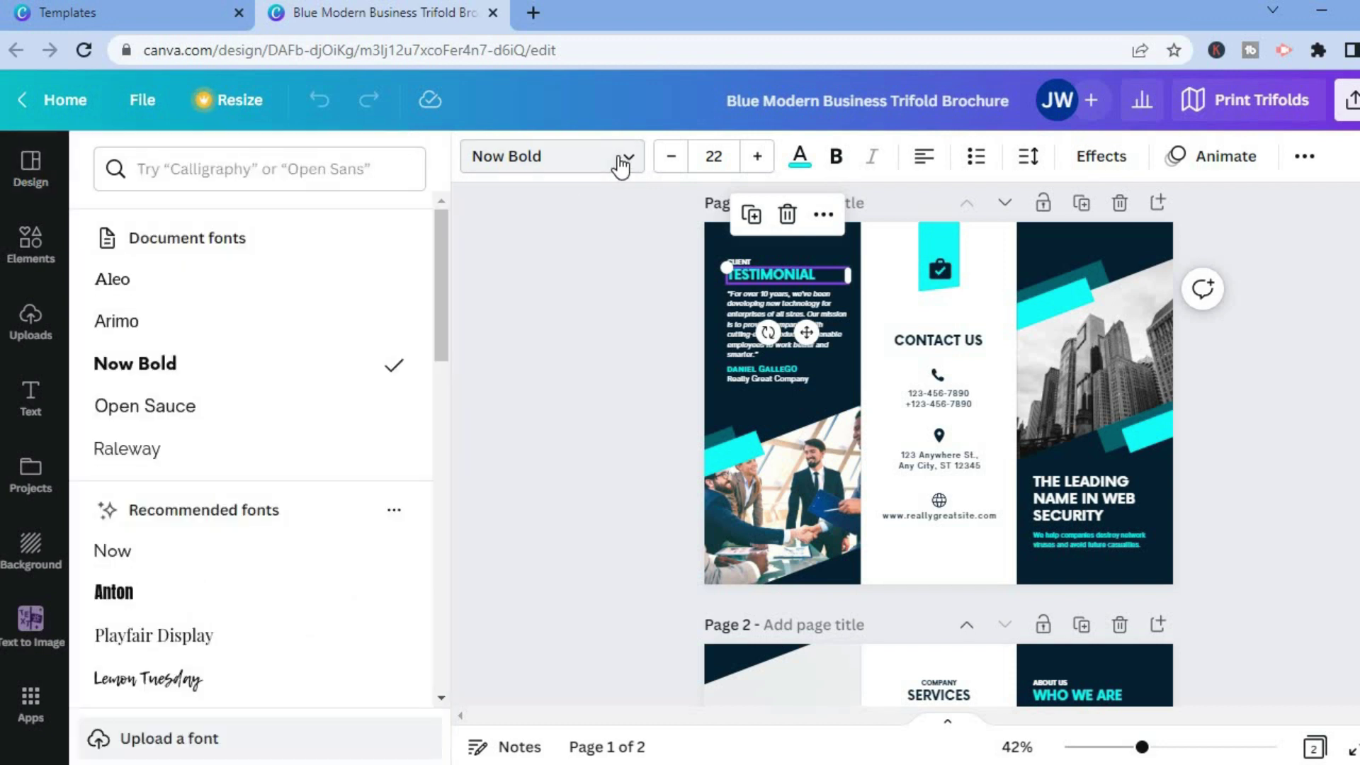
{"action": "left_click", "coordinate": [142, 333]}
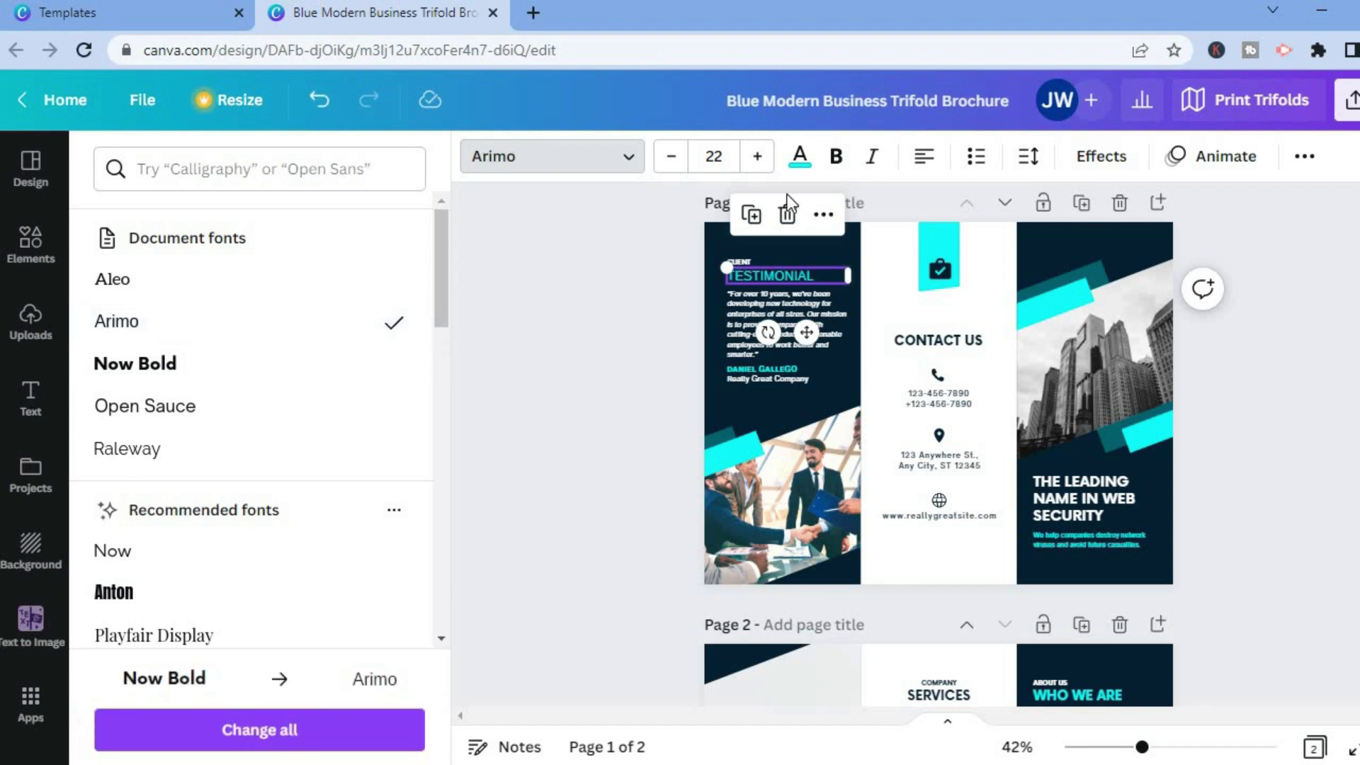
Step: Recolour the TESTIMONIAL heading with the violet Default Colors swatch, then deselect it
{"action": "left_click", "coordinate": [802, 161]}
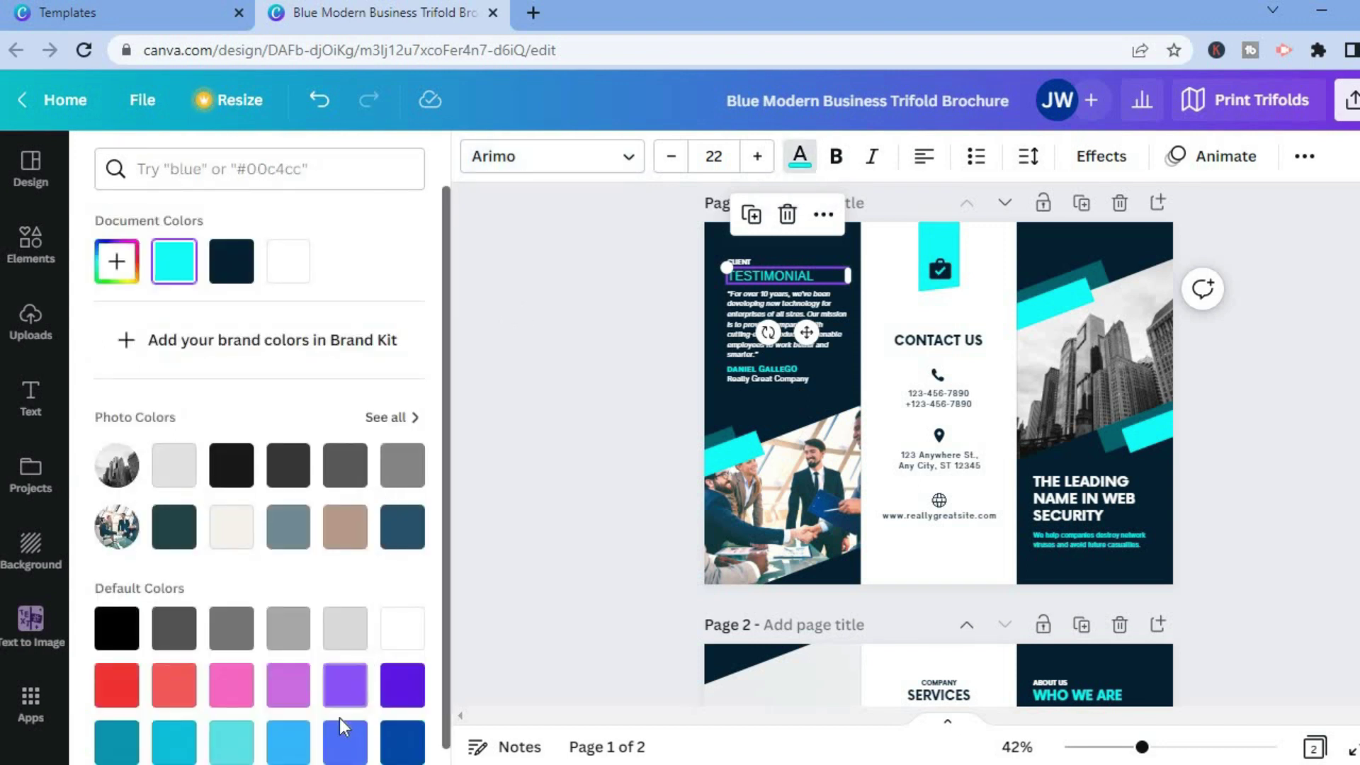
{"action": "left_click", "coordinate": [403, 684]}
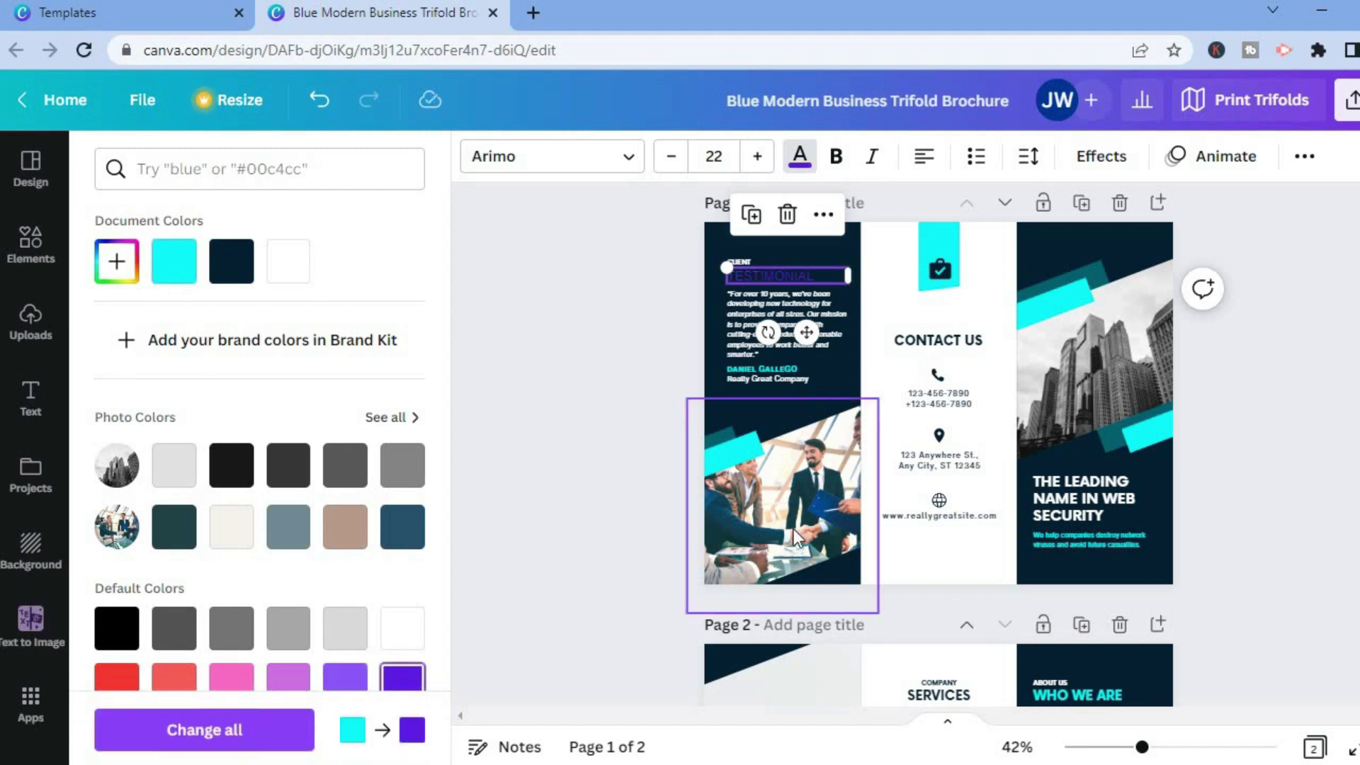
{"action": "left_click", "coordinate": [802, 508]}
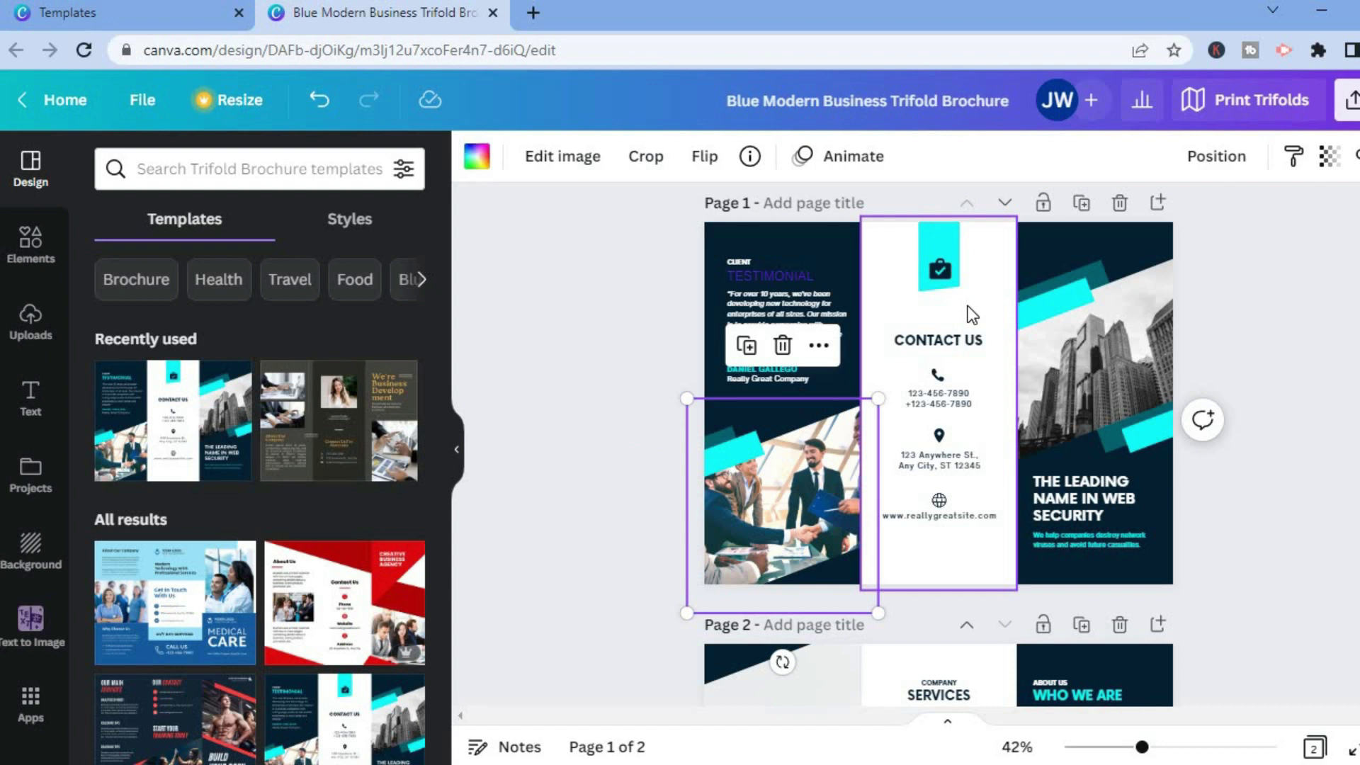
{"action": "scroll", "coordinate": [927, 439], "scroll_direction": "down", "scroll_amount": 4}
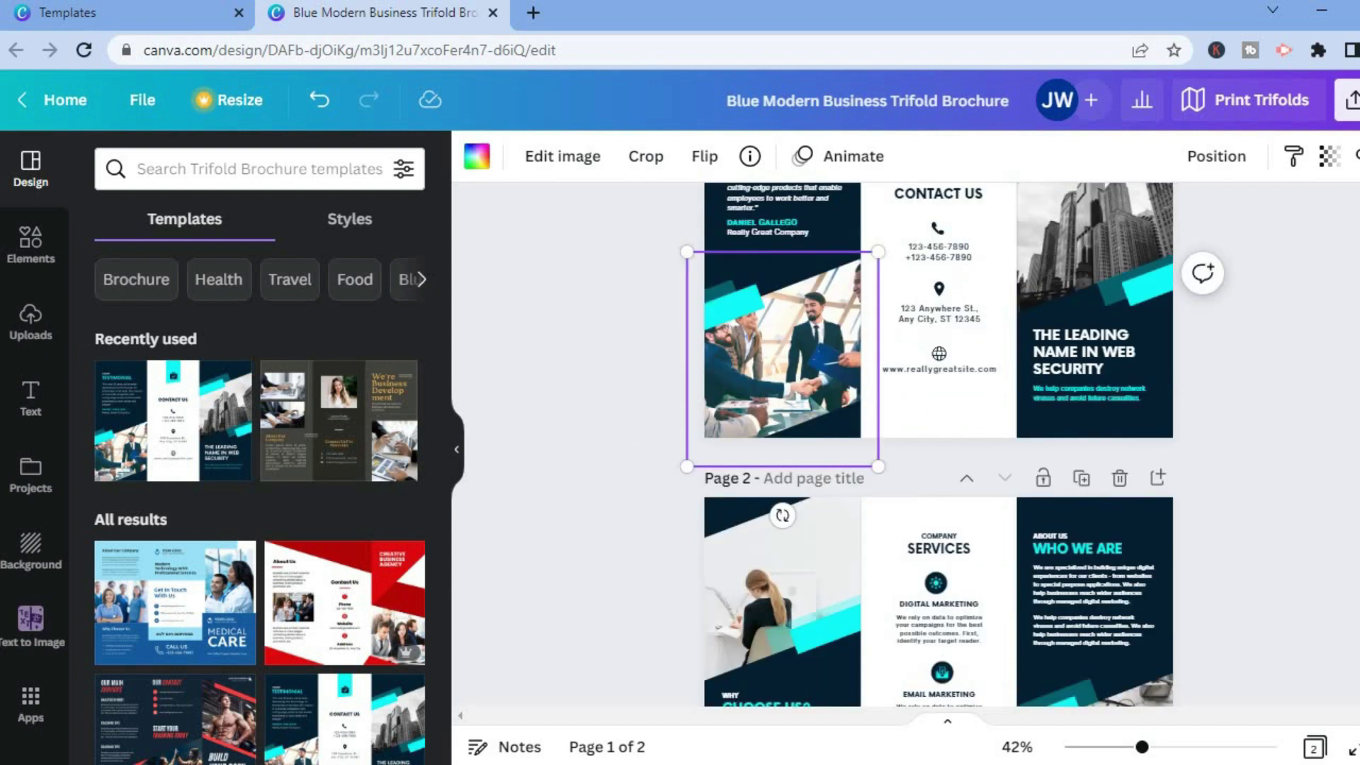
{"action": "scroll", "coordinate": [1109, 573], "scroll_direction": "up", "scroll_amount": 2}
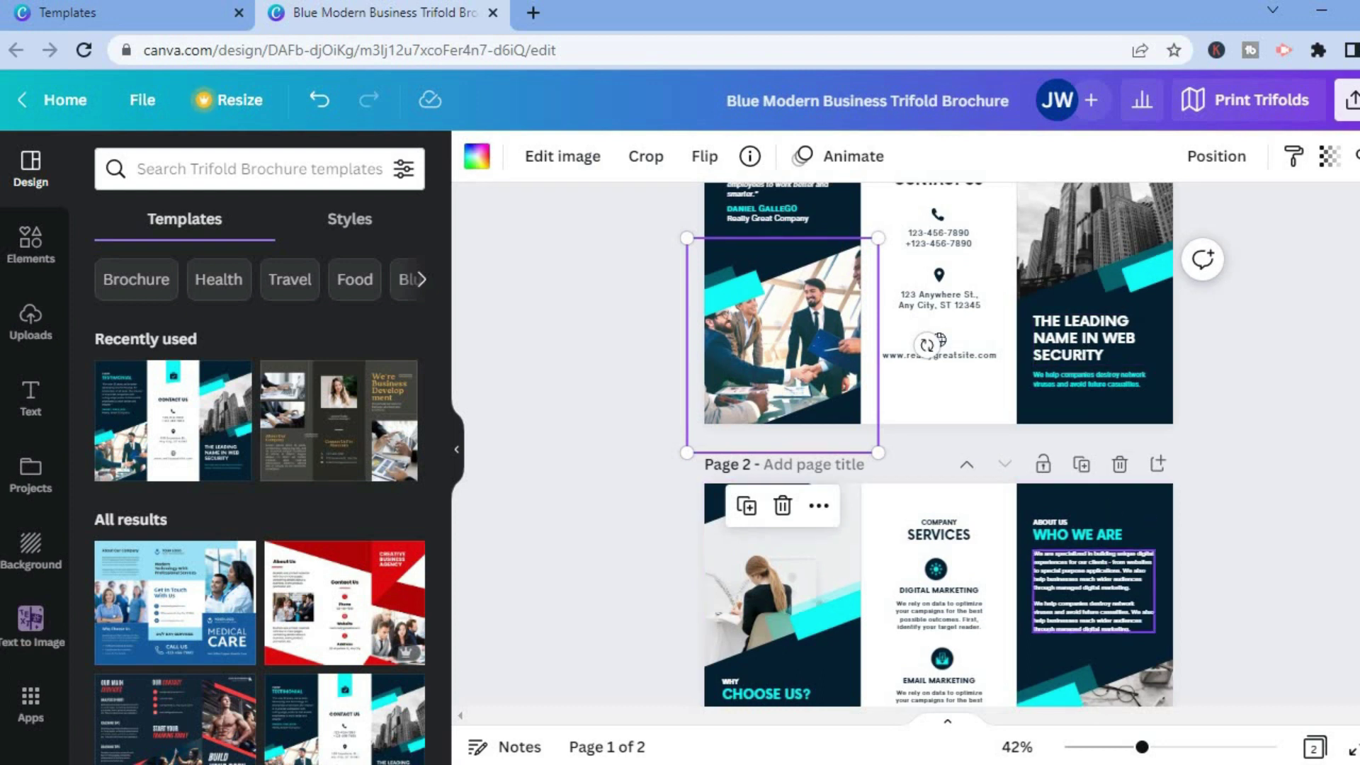
{"action": "scroll", "coordinate": [1110, 573], "scroll_direction": "down", "scroll_amount": 1}
{"action": "scroll", "coordinate": [939, 440], "scroll_direction": "down", "scroll_amount": 3}
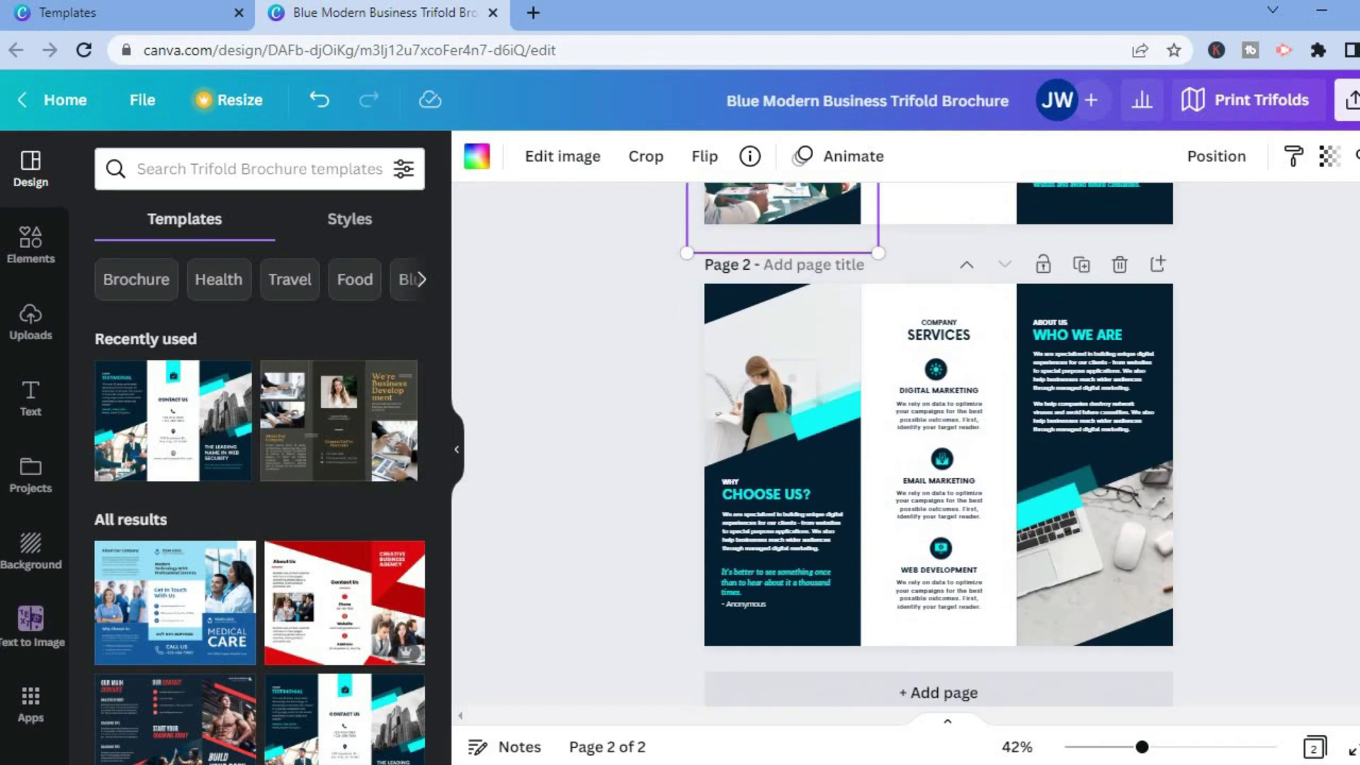
{"action": "scroll", "coordinate": [939, 440], "scroll_direction": "down", "scroll_amount": 1}
{"action": "scroll", "coordinate": [938, 439], "scroll_direction": "up", "scroll_amount": 8}
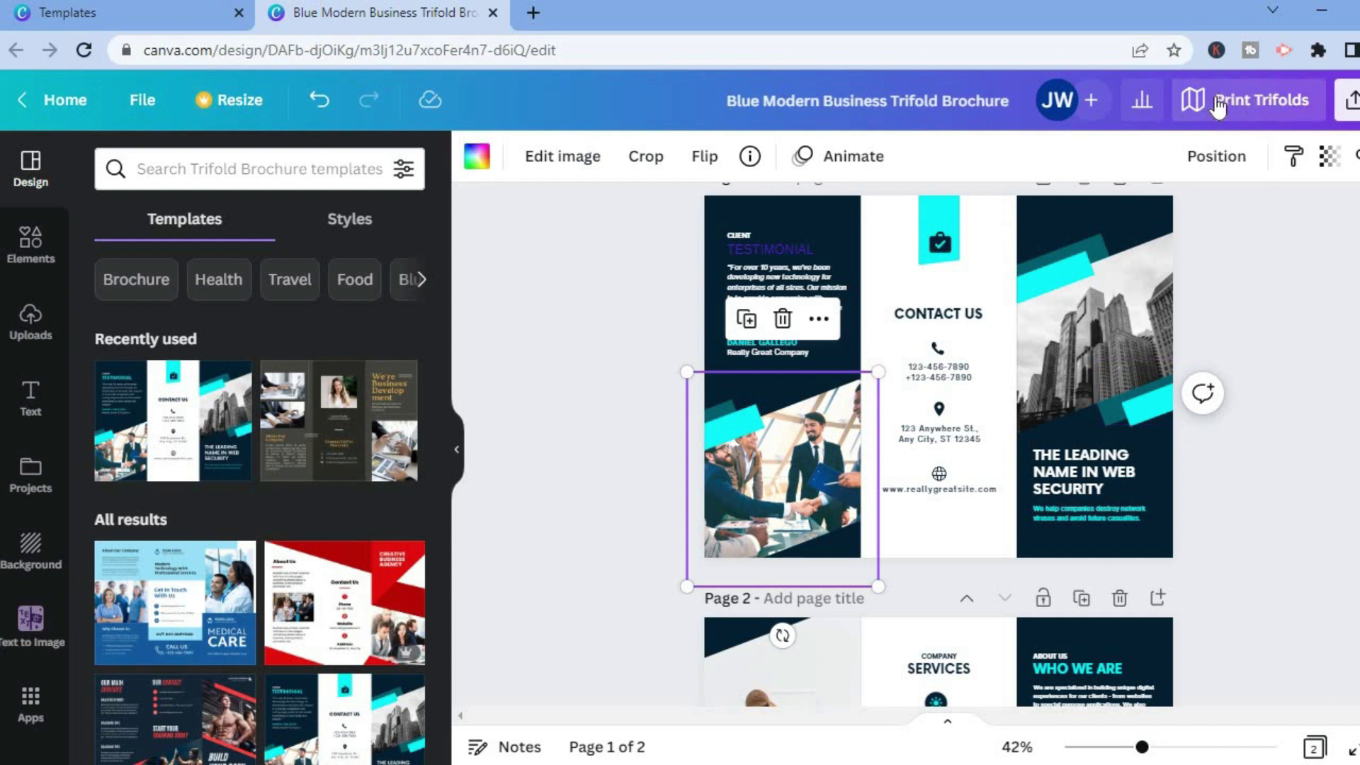
Step: Browse the Print Trifolds options for 50 matte trifolds, then close that panel
{"action": "left_click", "coordinate": [1252, 107]}
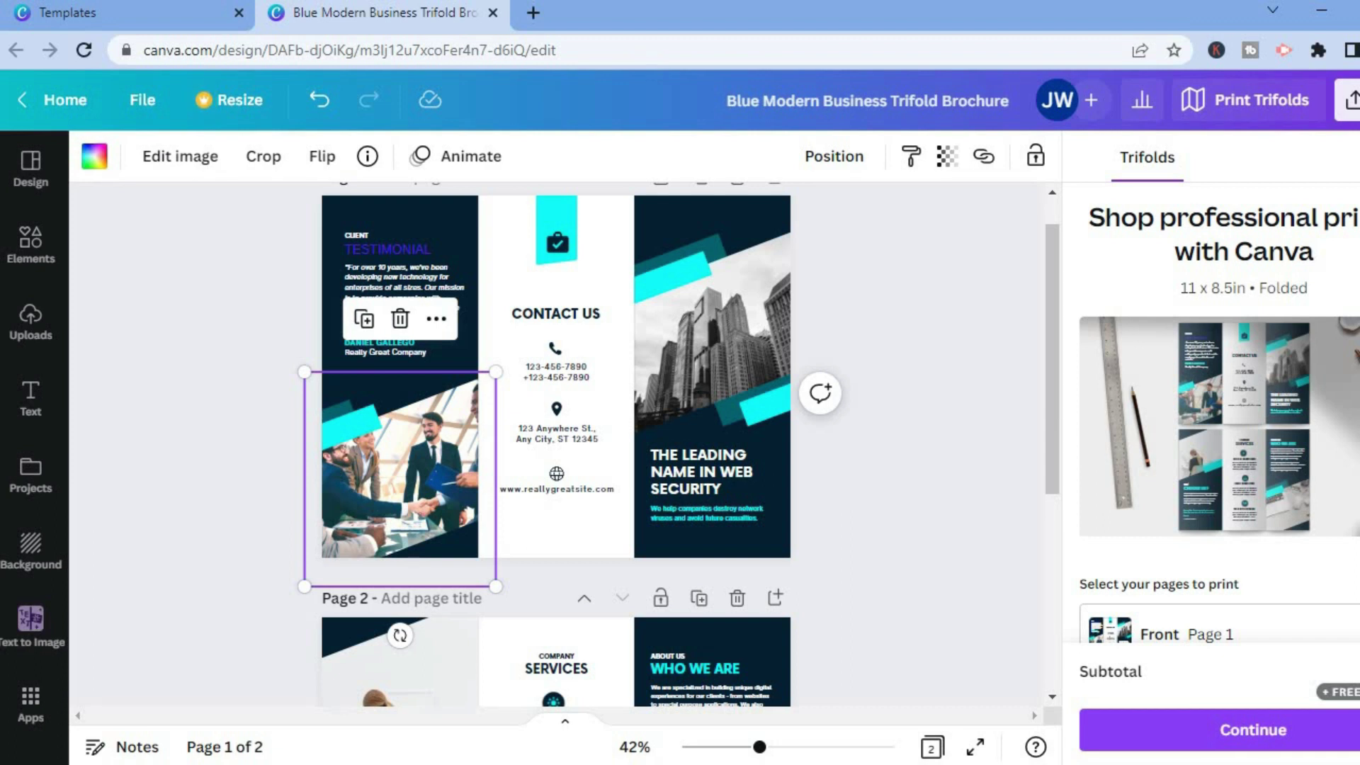
{"action": "scroll", "coordinate": [1218, 411], "scroll_direction": "down", "scroll_amount": 3}
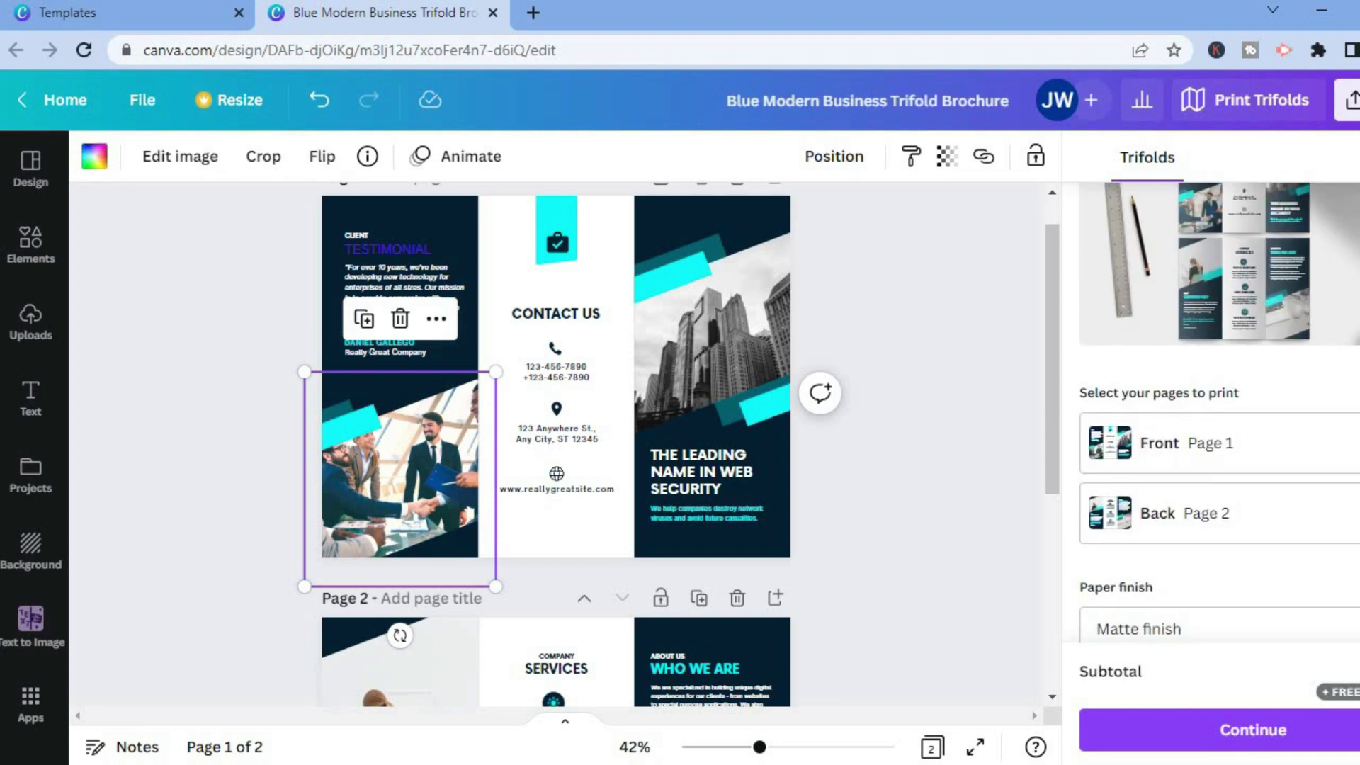
{"action": "scroll", "coordinate": [1218, 411], "scroll_direction": "down", "scroll_amount": 5}
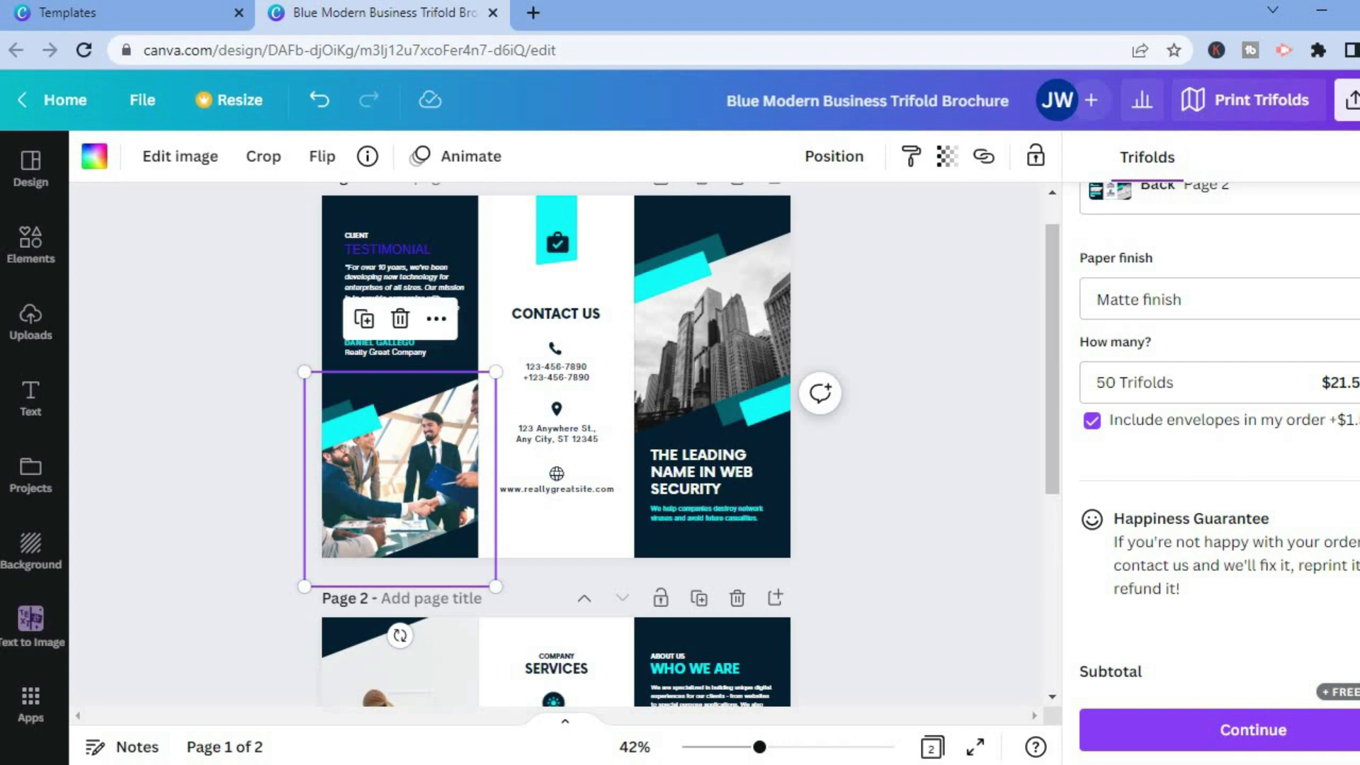
{"action": "left_click", "coordinate": [1332, 157]}
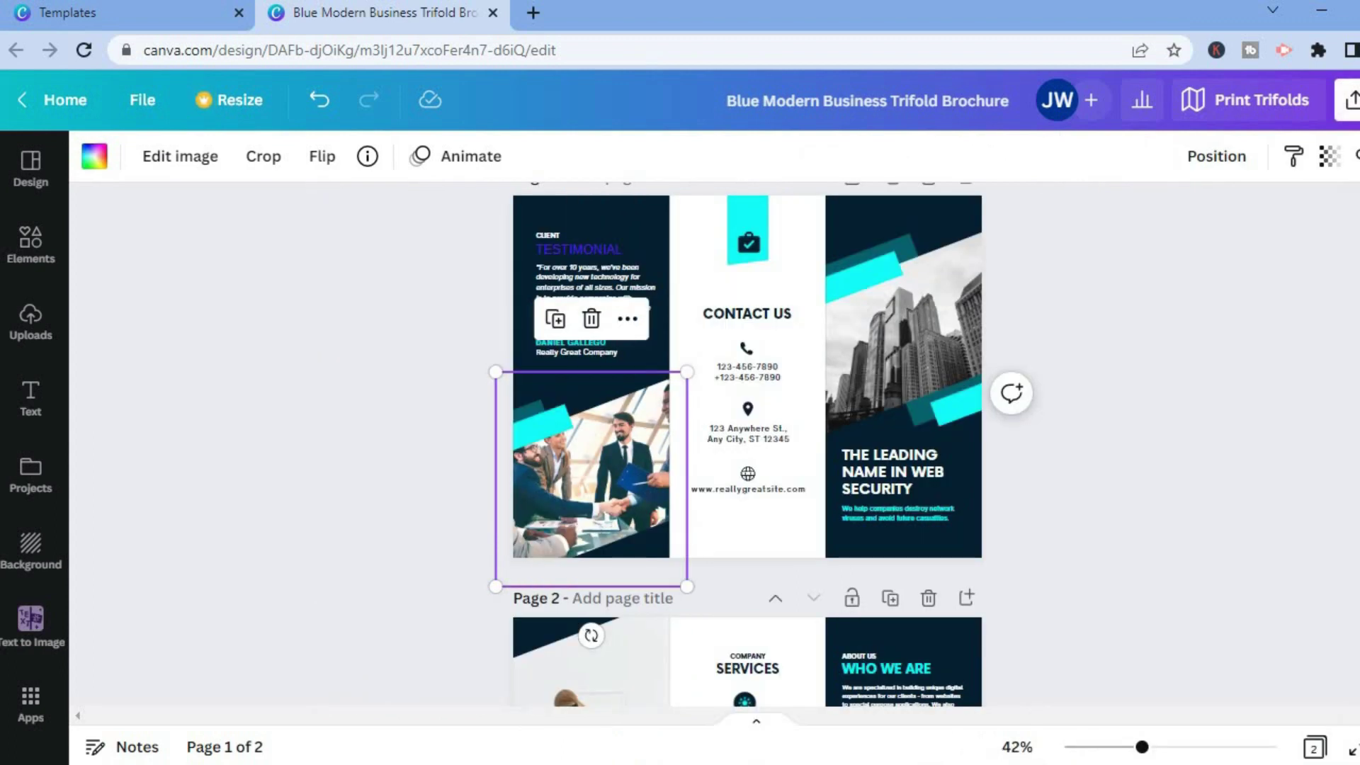
Step: View the Share panel's download, social and print choices, including All options under More
{"action": "left_click", "coordinate": [1349, 100]}
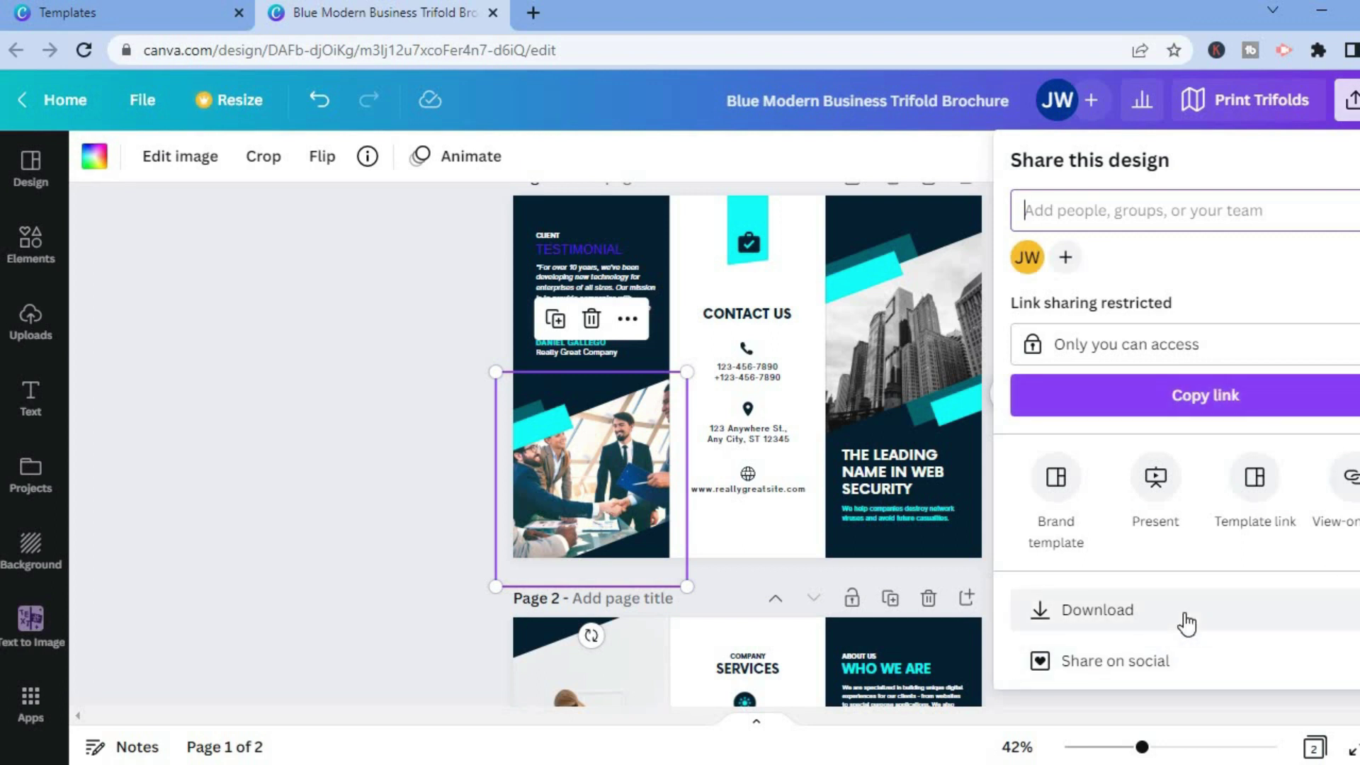
{"action": "scroll", "coordinate": [1126, 680], "scroll_direction": "down", "scroll_amount": 3}
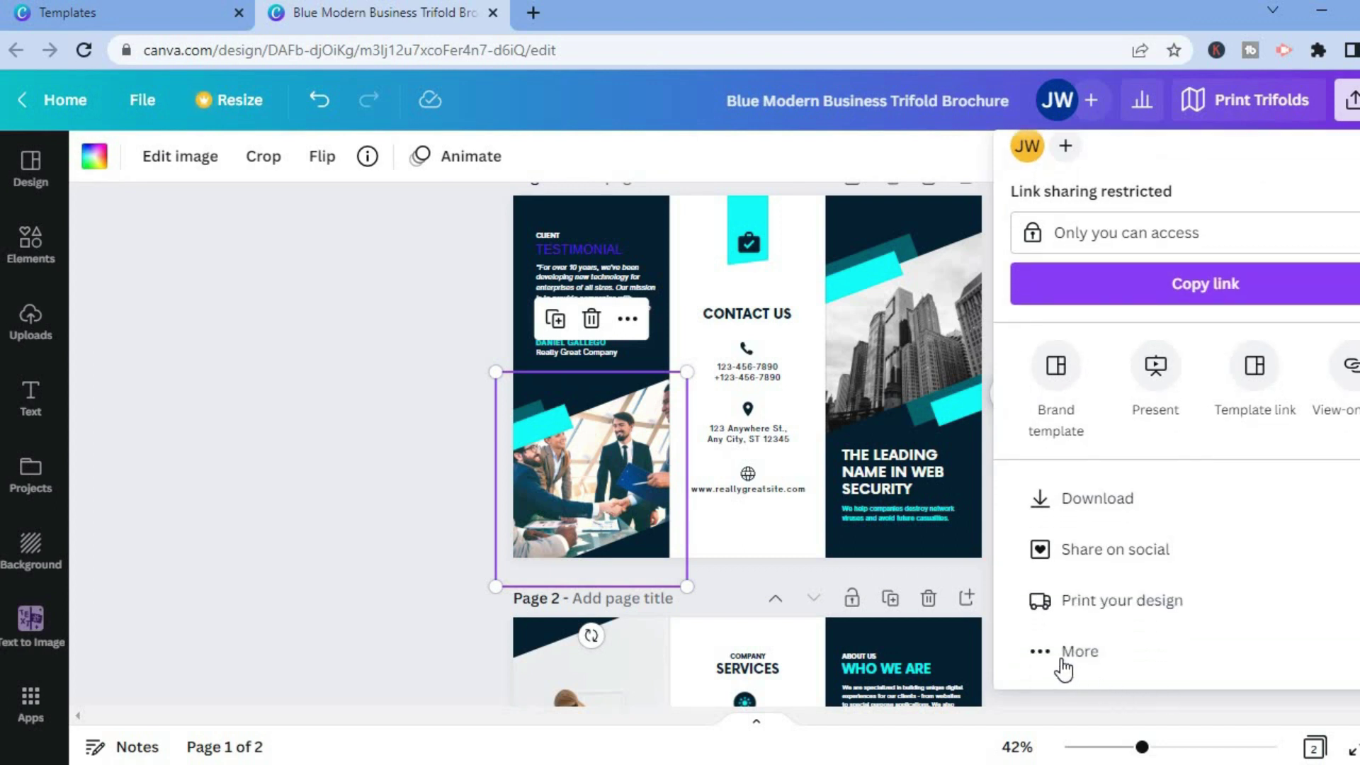
{"action": "left_click", "coordinate": [1063, 661]}
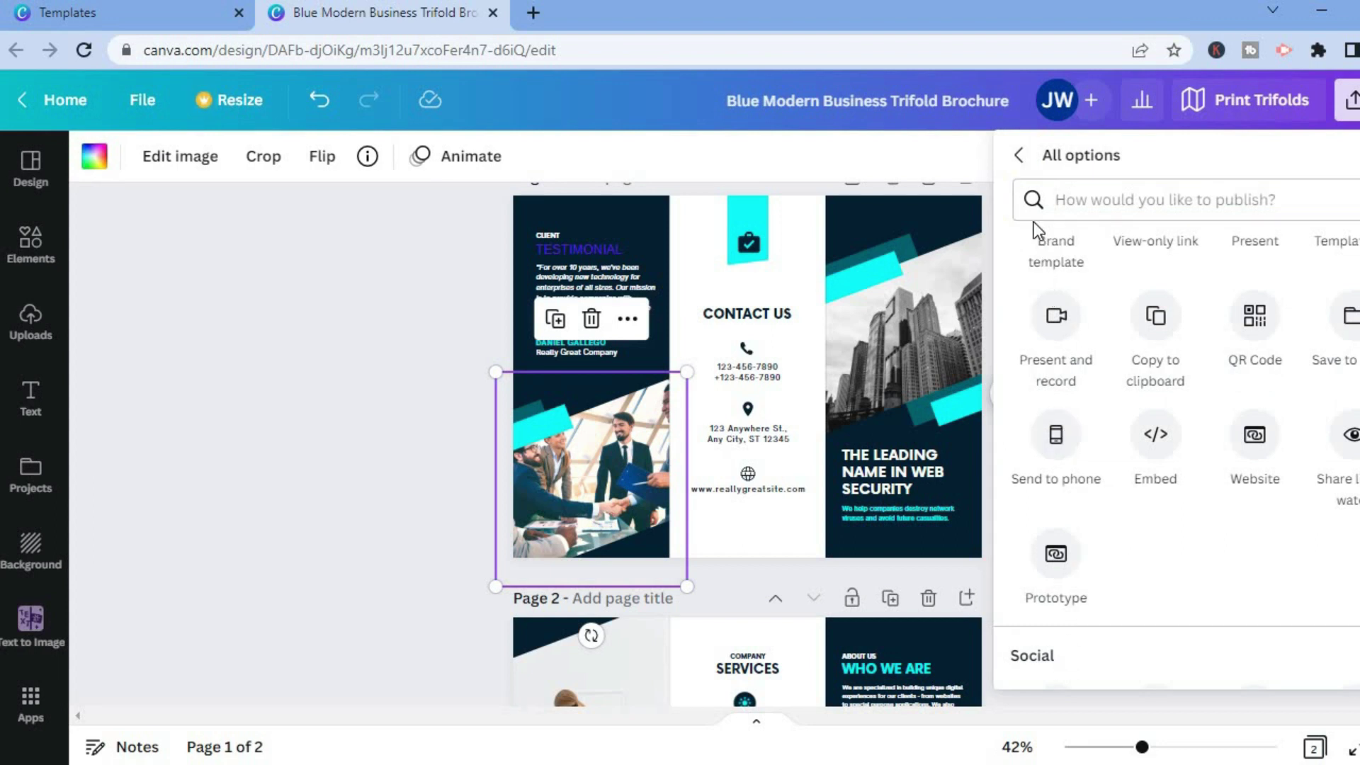
{"action": "left_click", "coordinate": [1019, 157]}
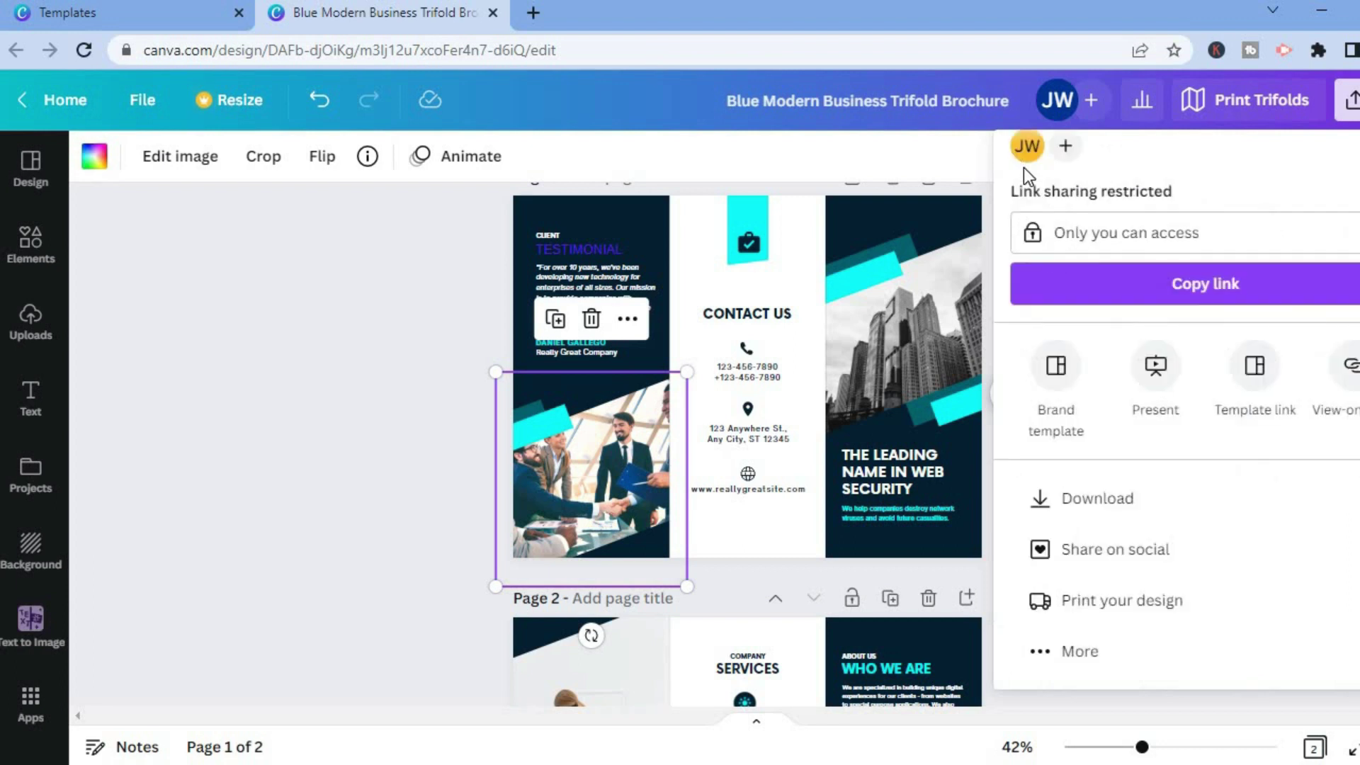